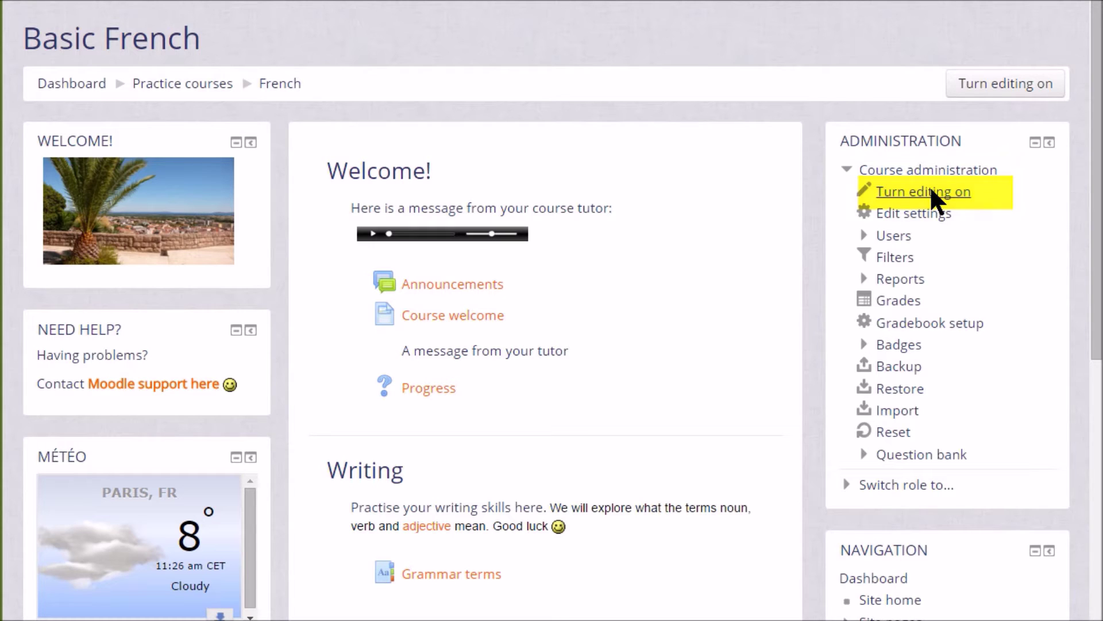
Turn on editing for the French course and add a new Wiki activity to the Writing section.
click(931, 193)
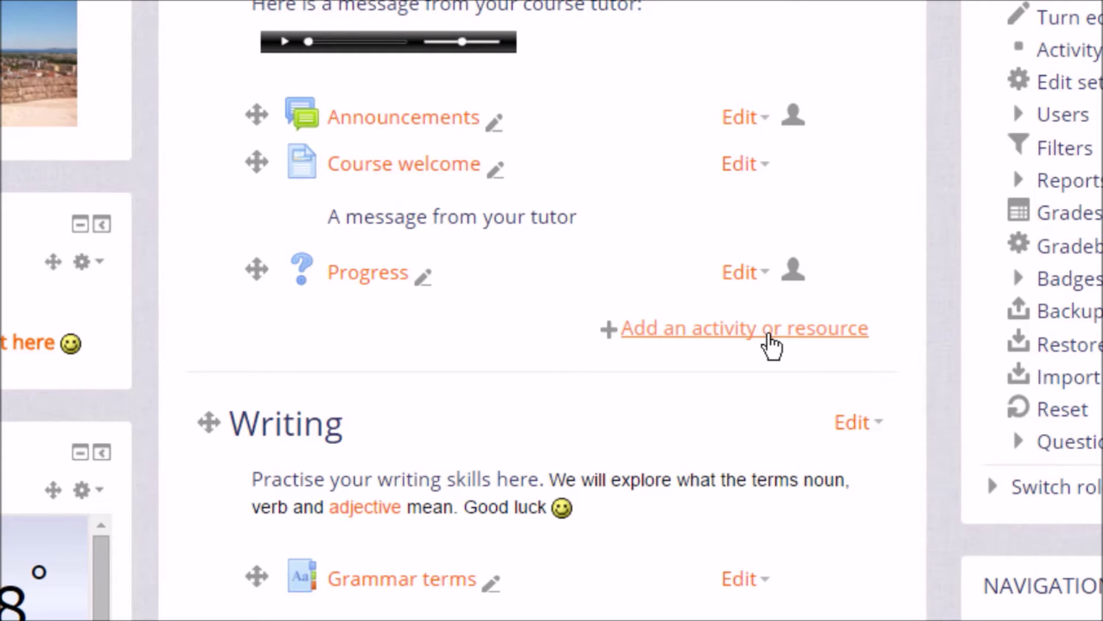
click(768, 337)
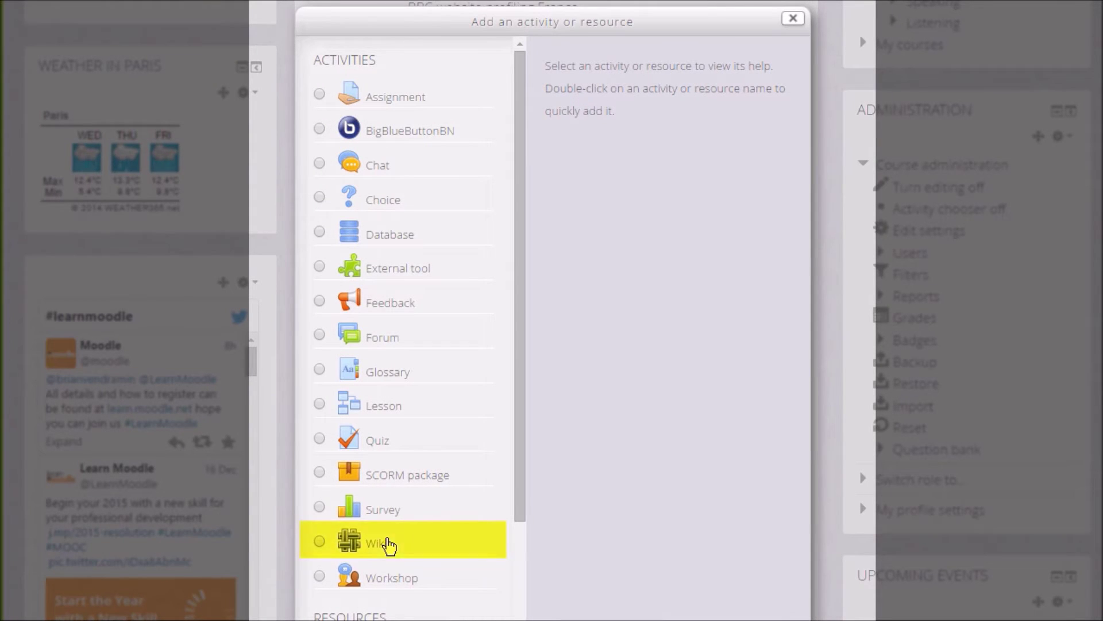
click(319, 543)
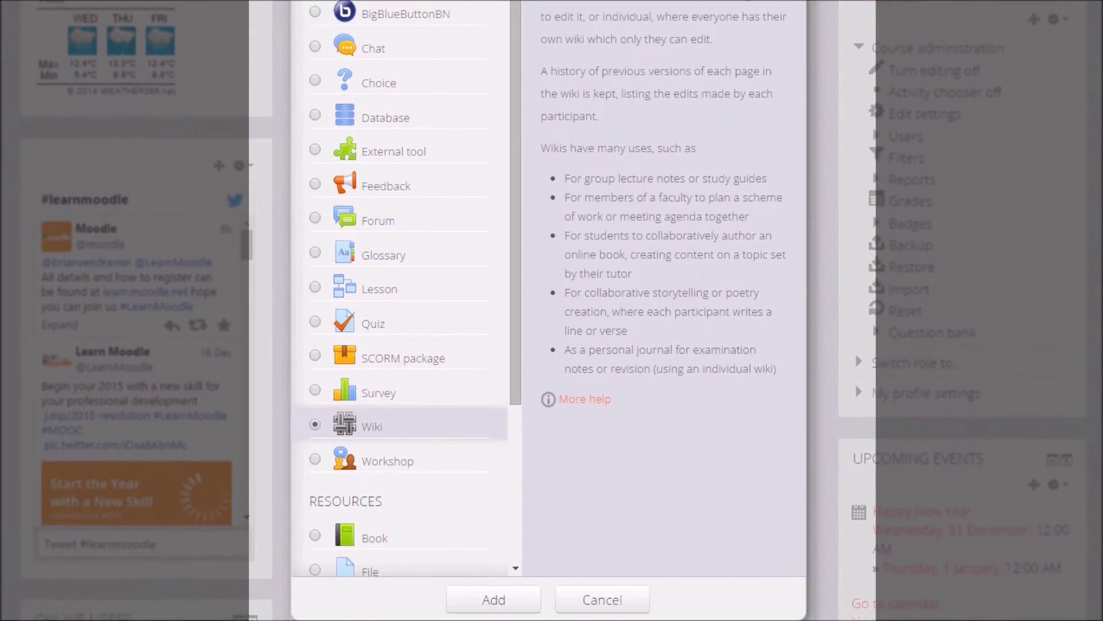
click(508, 600)
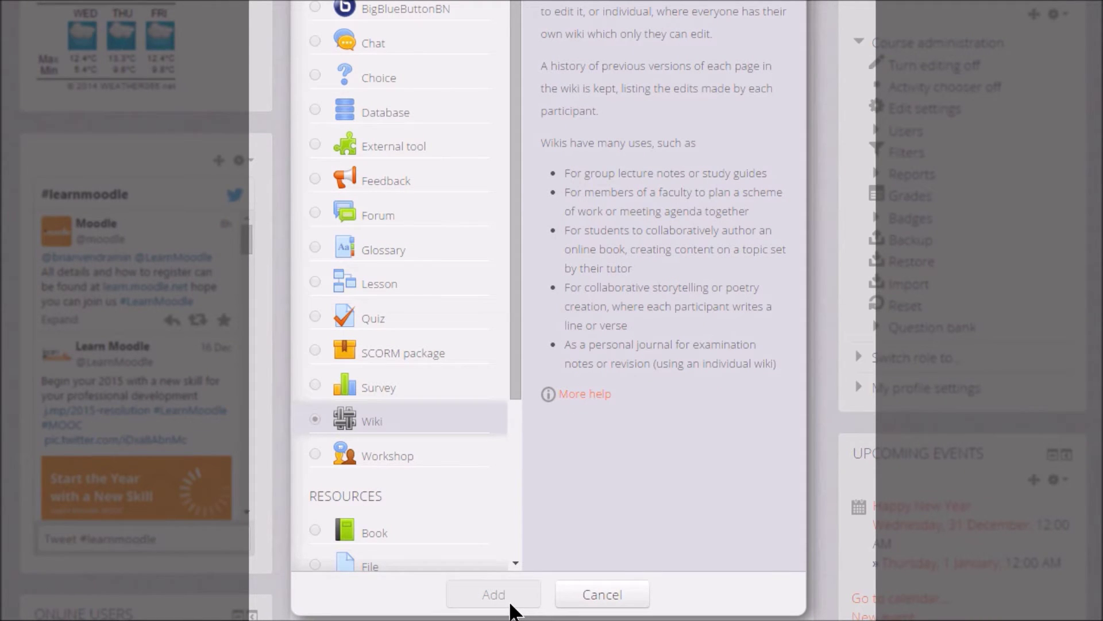
Name the wiki "Useful language websites" and enter the description "Add your useful sites for learning languages here.".
text(Useful language websites)
scroll(332, 412, down, 1)
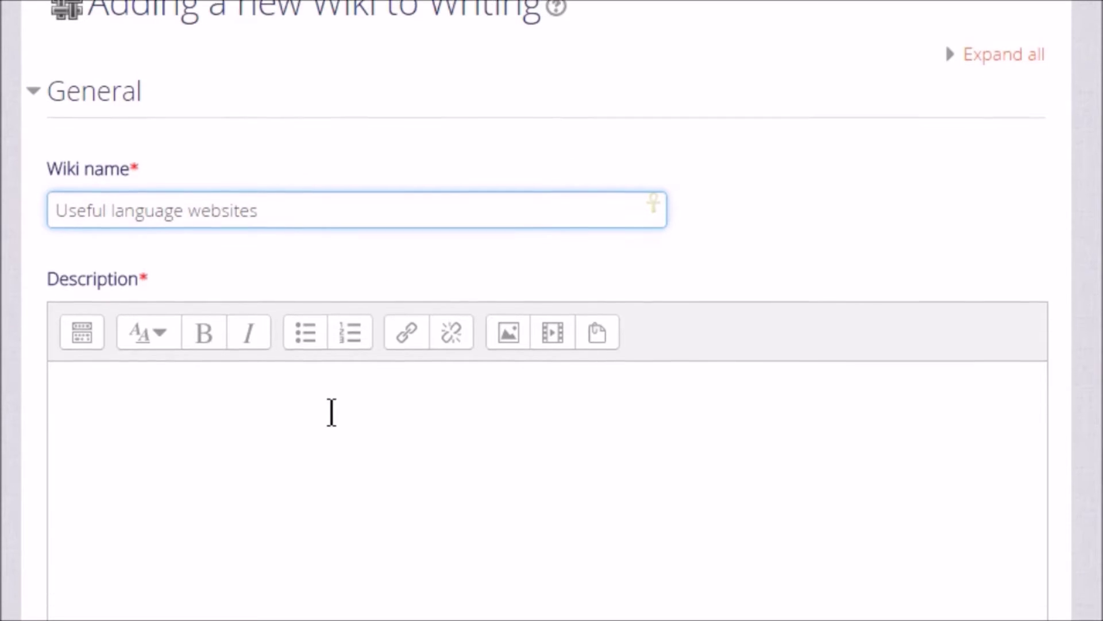
scroll(331, 413, down, 2)
click(389, 333)
scroll(389, 308, down, 1)
text(Add your useful sites for learning languages here.)
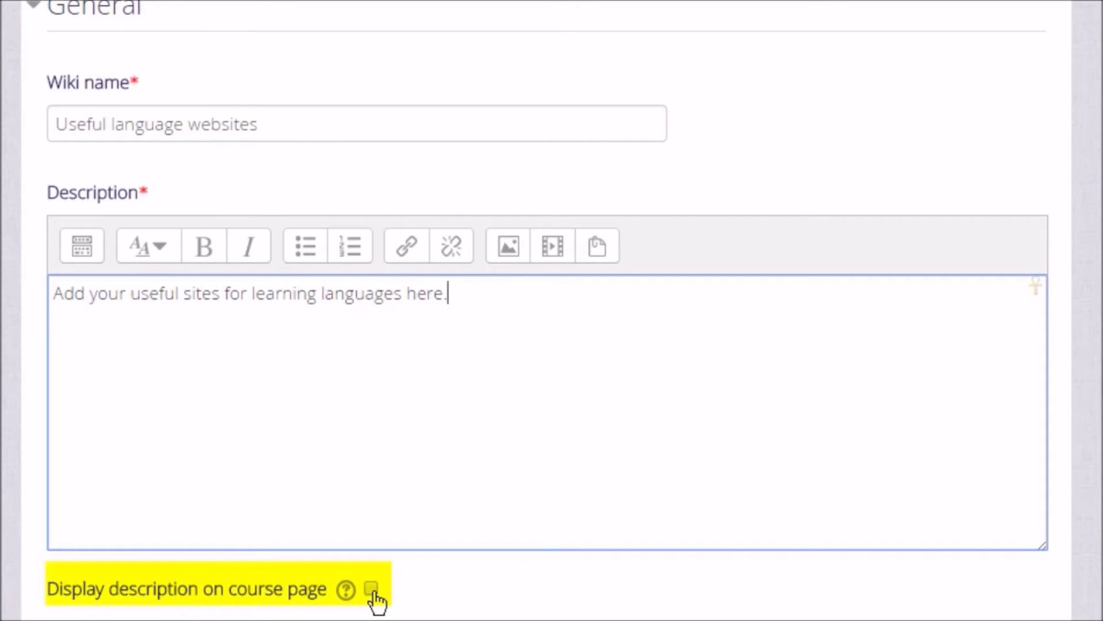
Set the wiki's first page name to "Useful Language sites", then save and display the collaborative wiki.
scroll(552, 345, down, 2)
scroll(598, 567, down, 7)
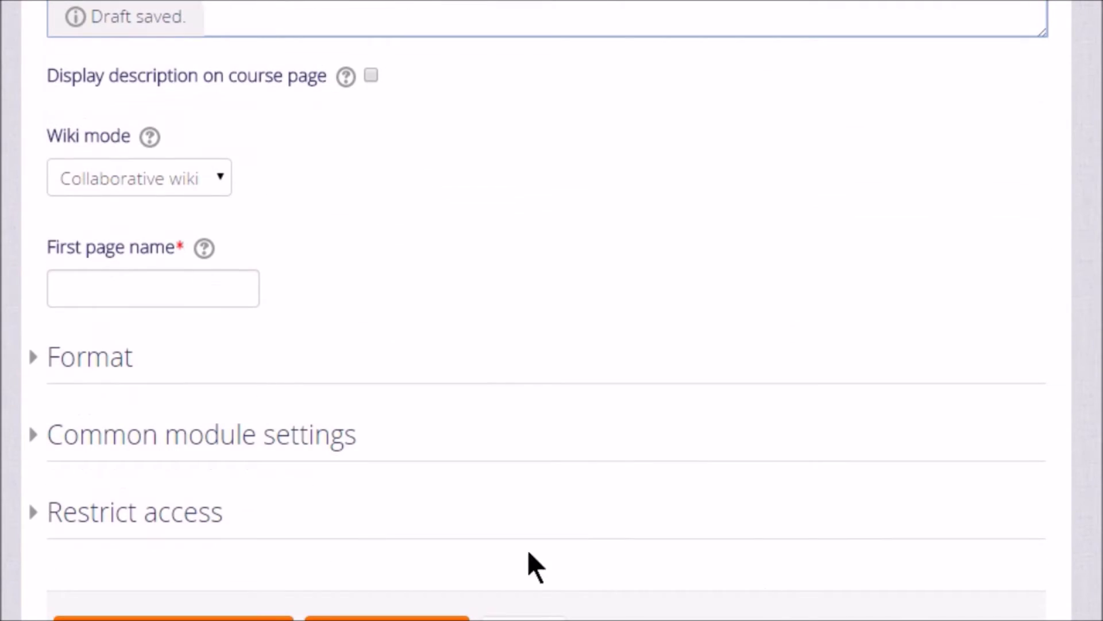
click(222, 190)
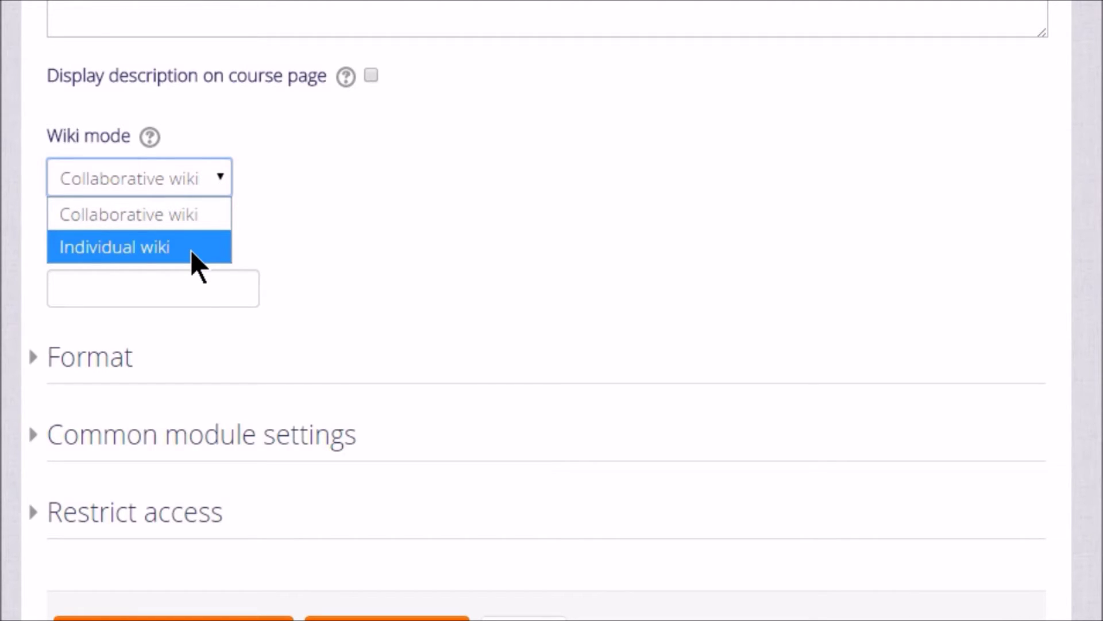
click(265, 172)
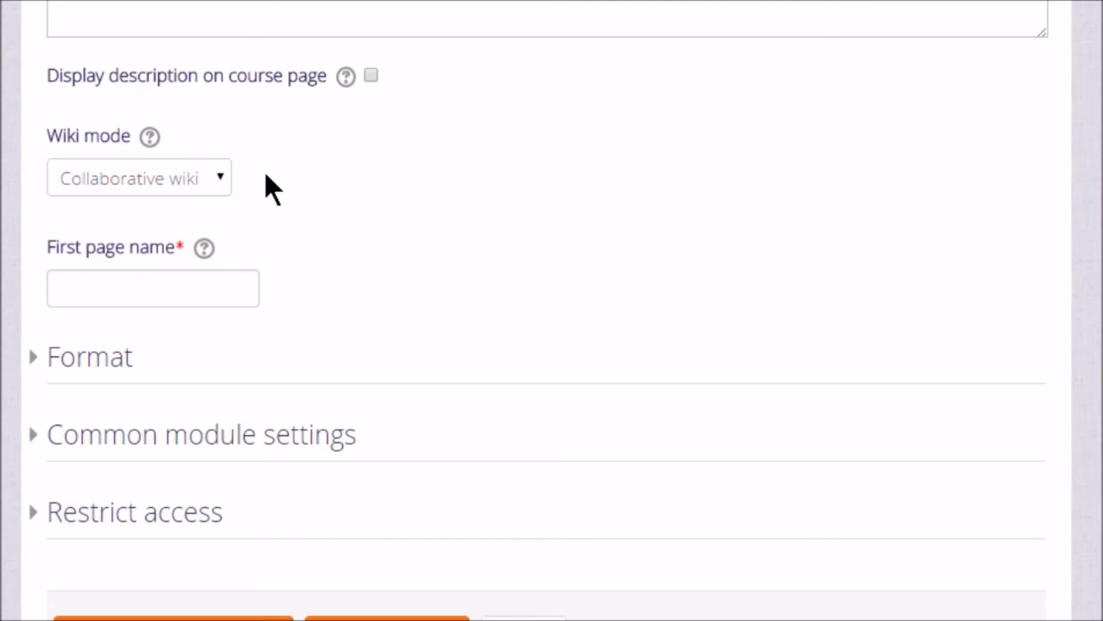
click(192, 284)
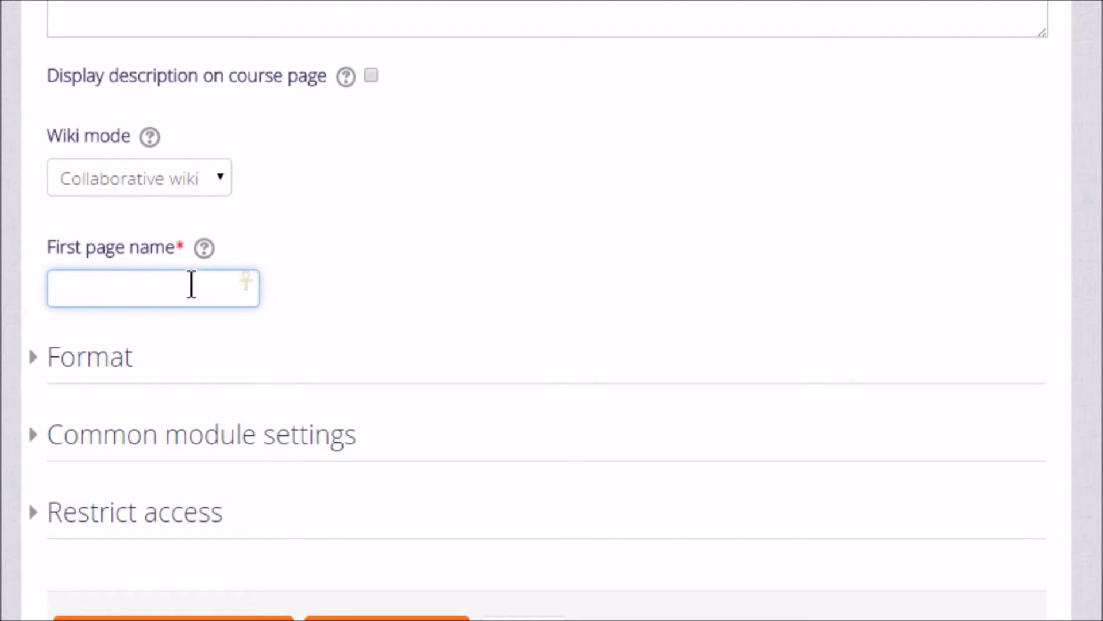
text(Useful Language sites)
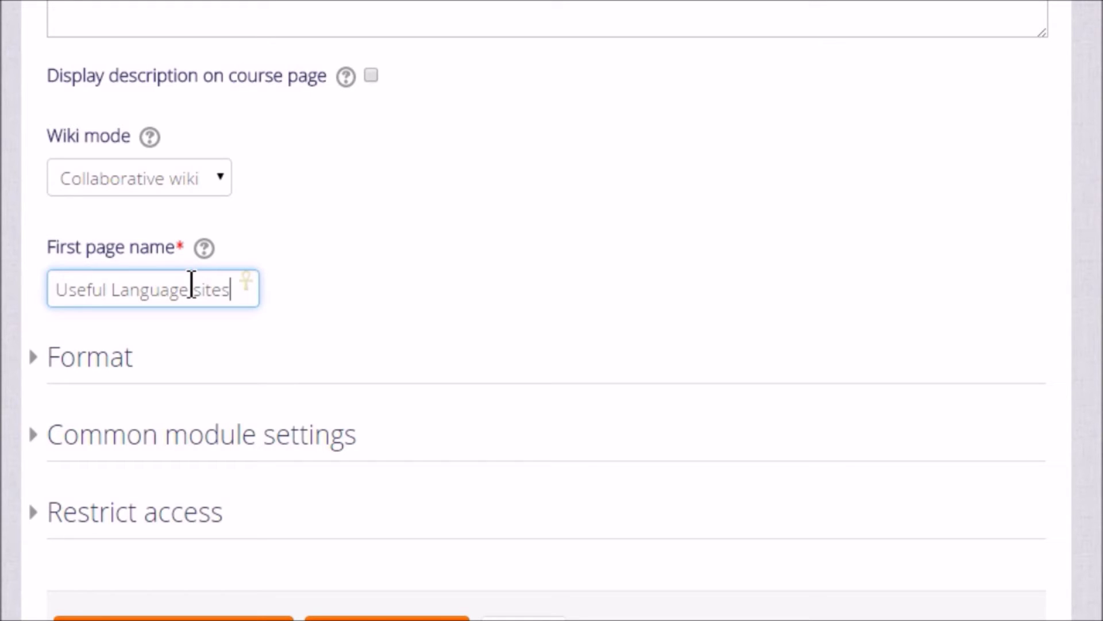
scroll(377, 609, down, 2)
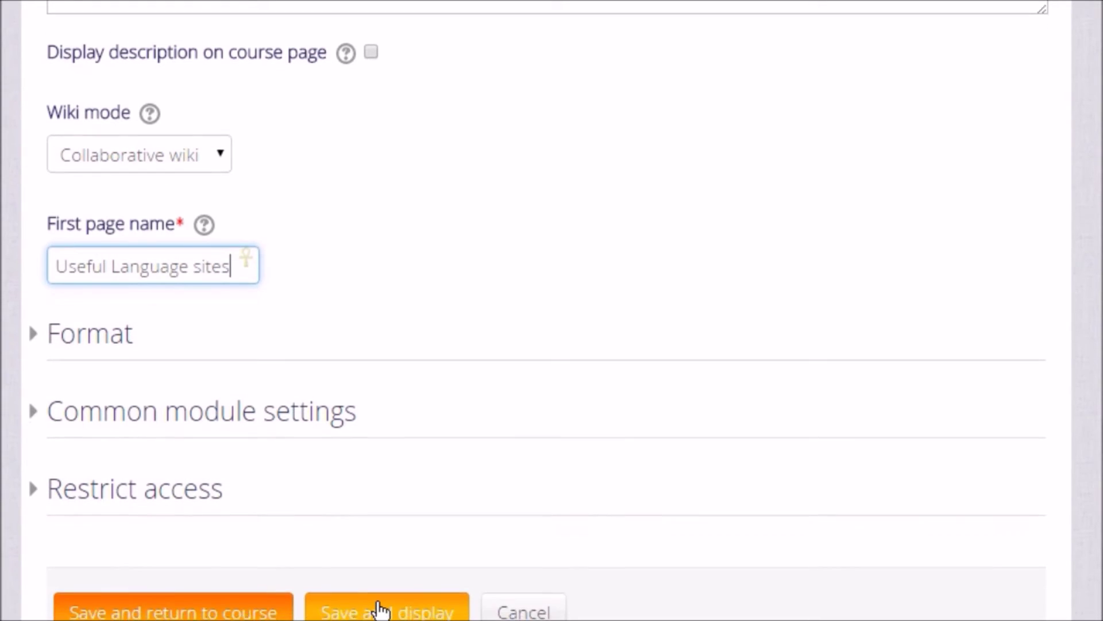
click(379, 587)
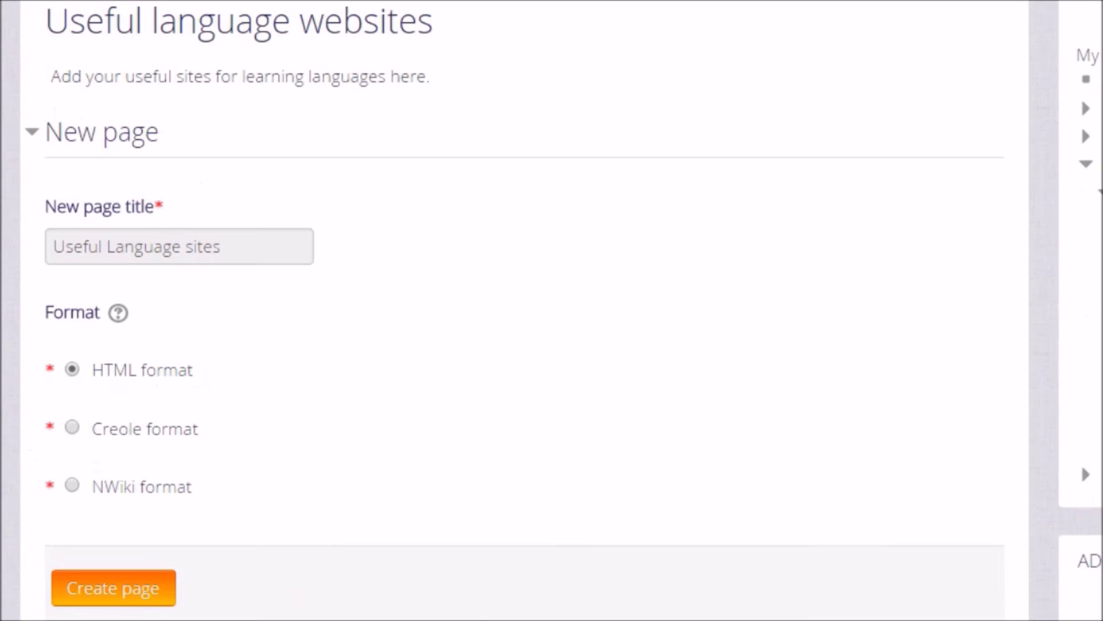
Create the first wiki page in HTML format with the page links [[Reading]] and [[Listening]] on separate lines, and save it.
click(114, 589)
click(95, 501)
text([[Reading)
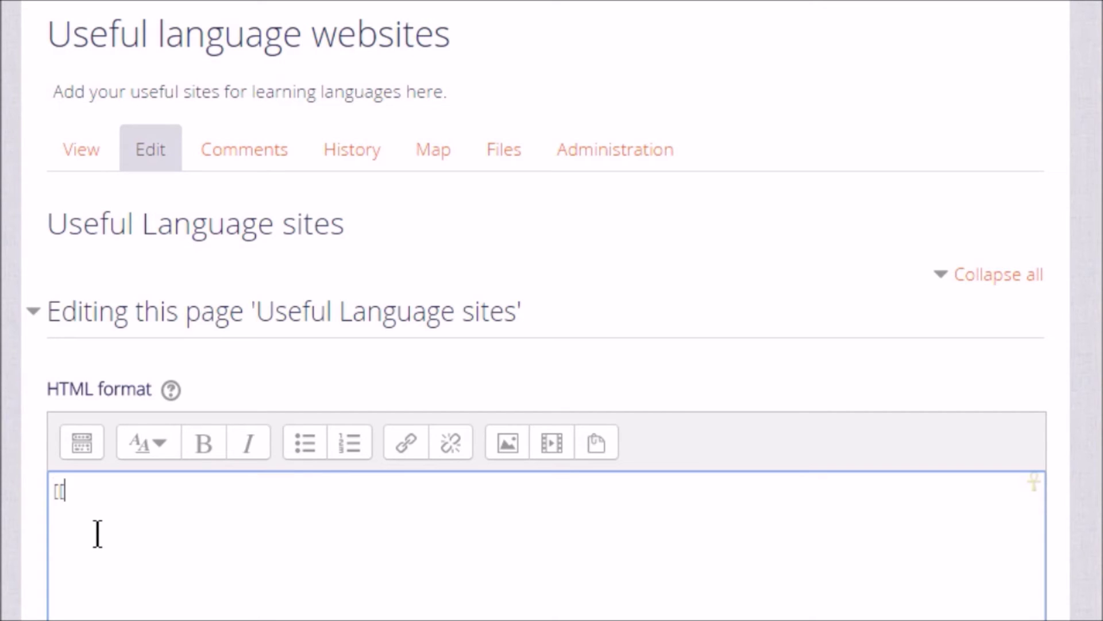
text(]])
key(Return)
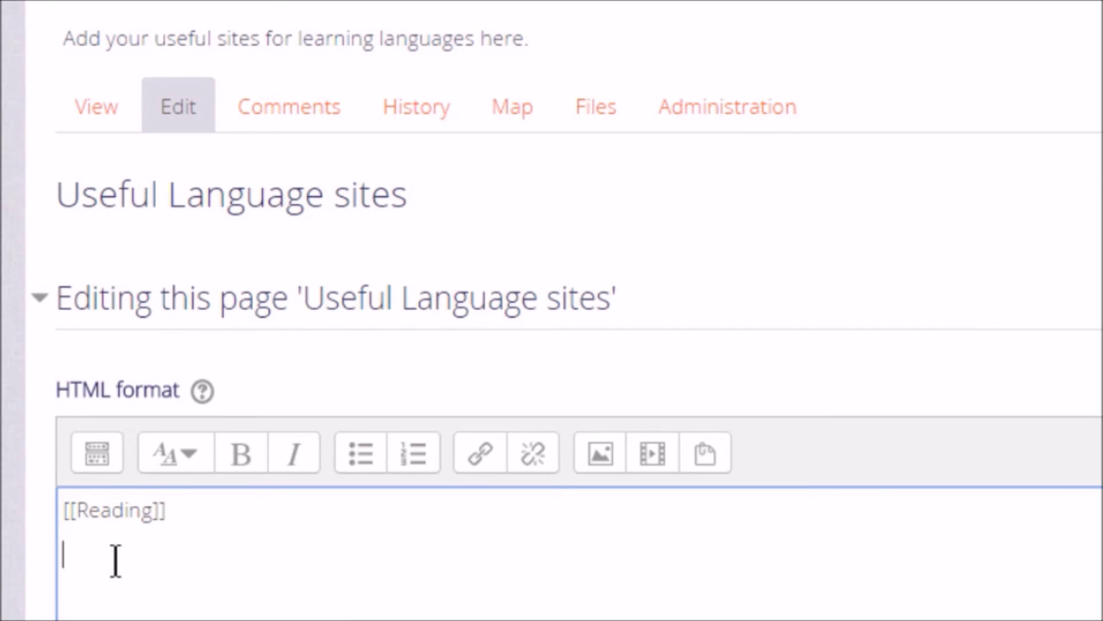
text([[Listening]])
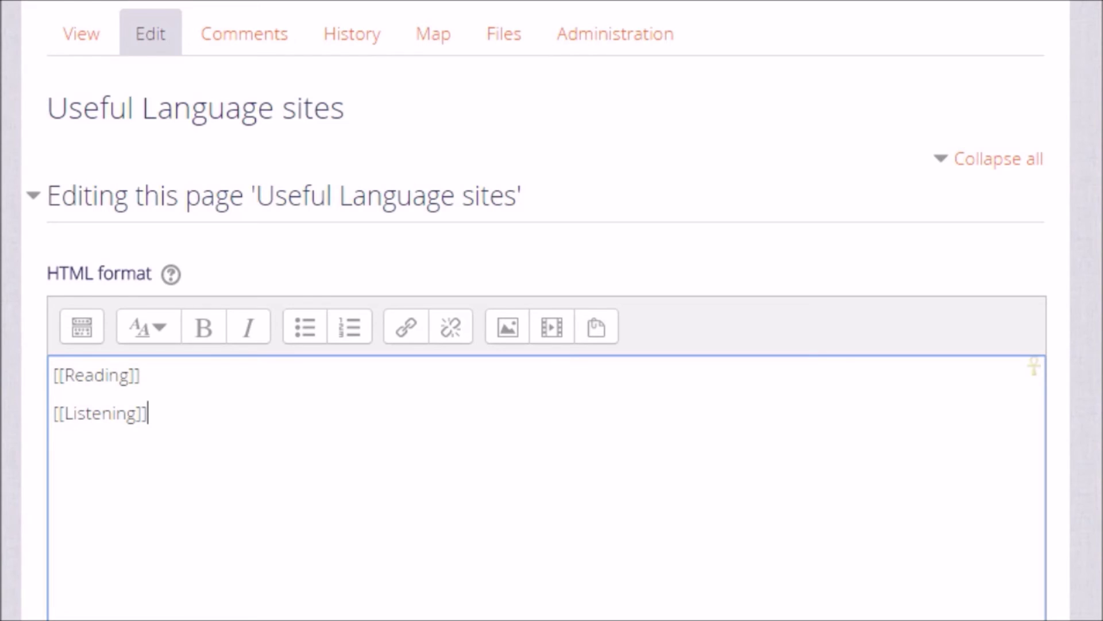
click(92, 609)
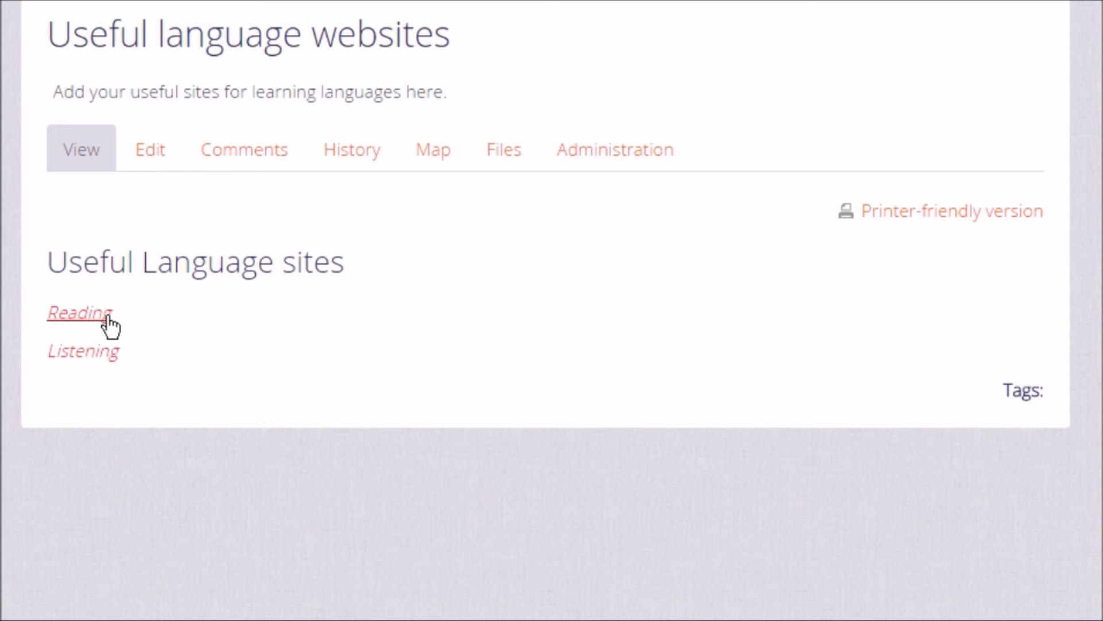
Create the linked Reading page in HTML format with the text "Add your links to useful sites for reading here:" and save it.
click(109, 325)
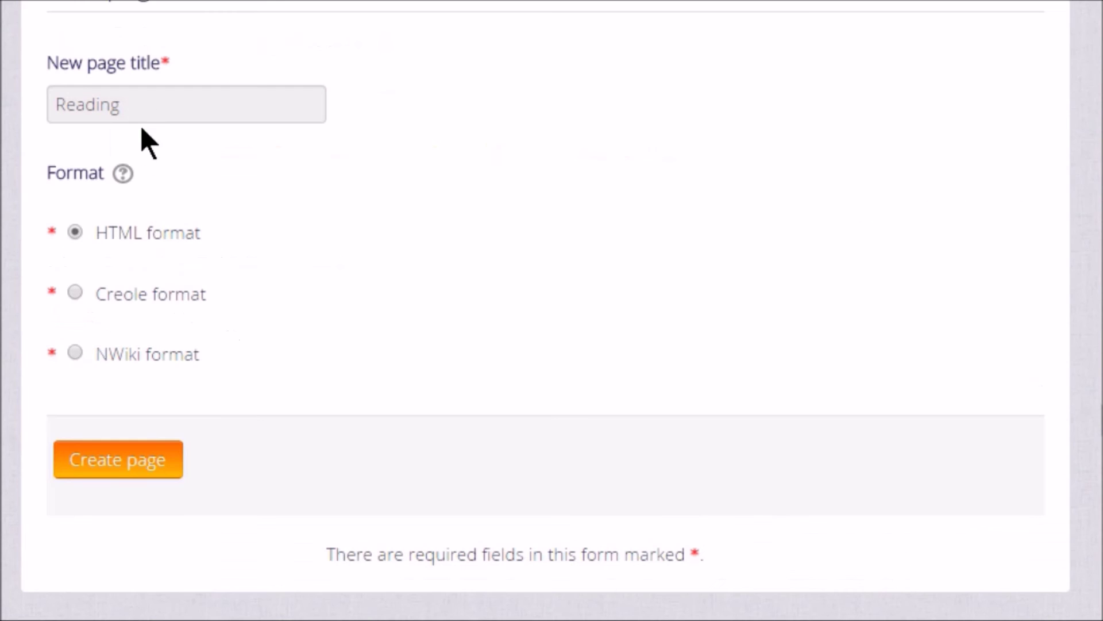
click(122, 467)
click(168, 546)
text(Add your links to useful )
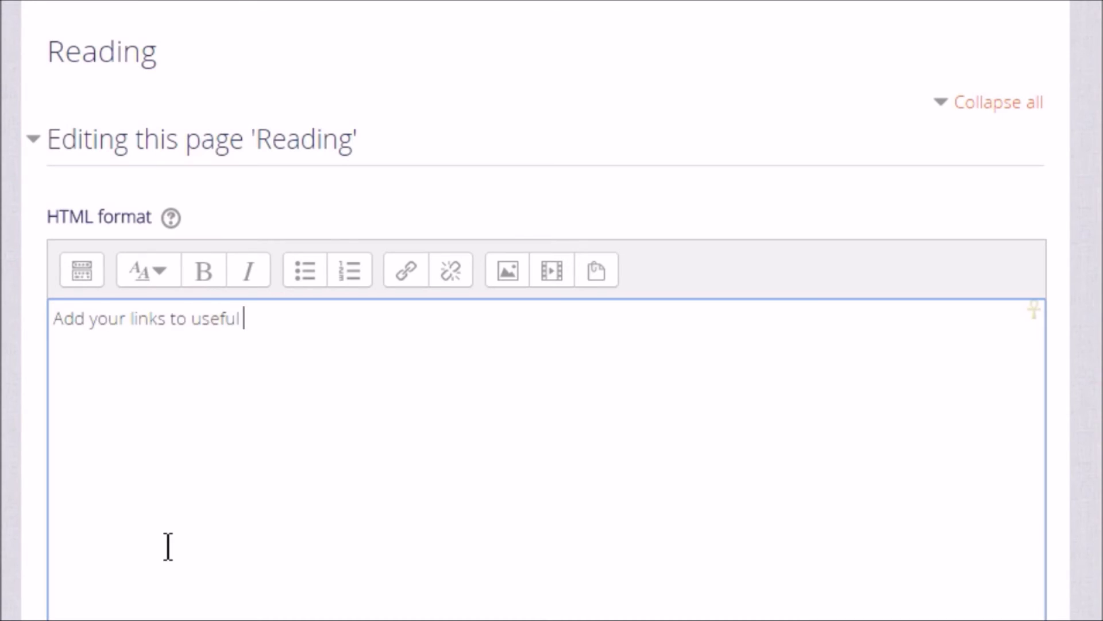
text(sites for reading here:)
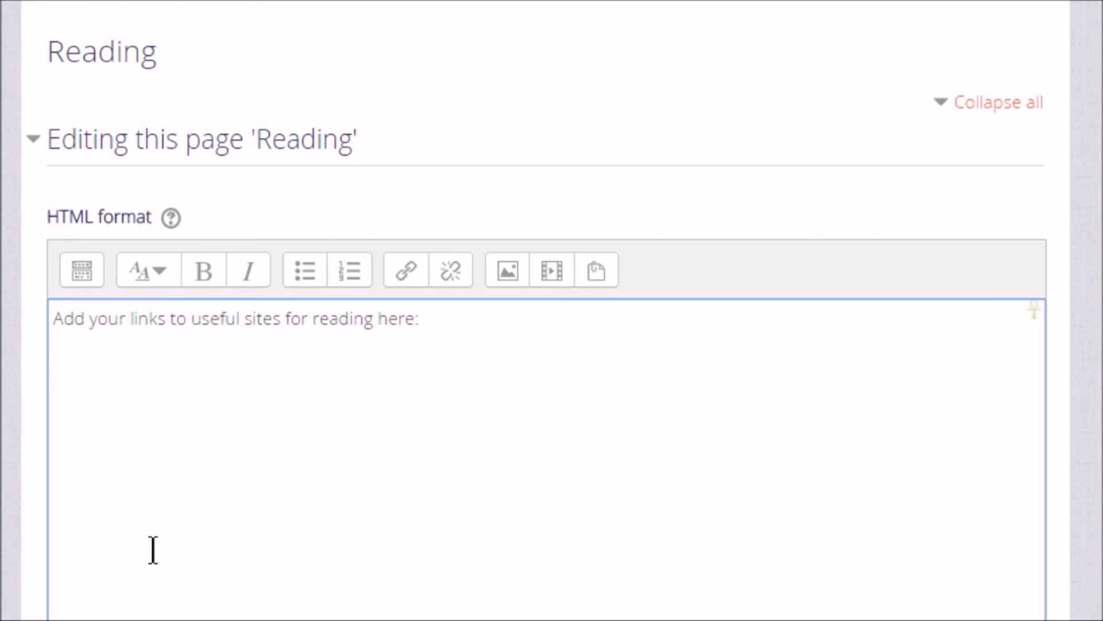
scroll(239, 607, down, 8)
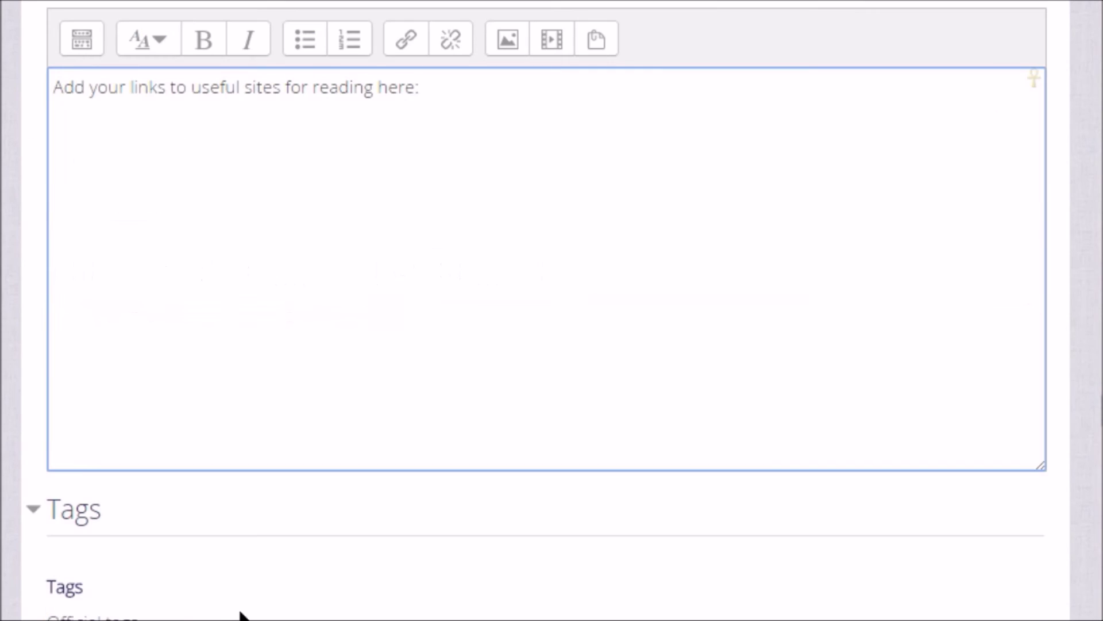
scroll(239, 613, down, 4)
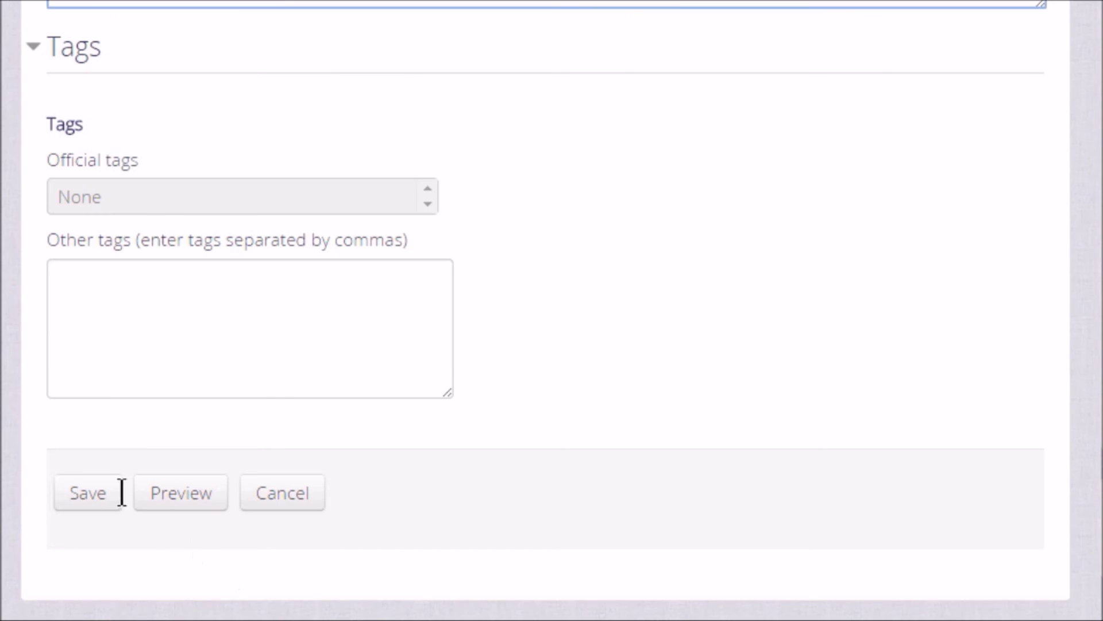
click(100, 503)
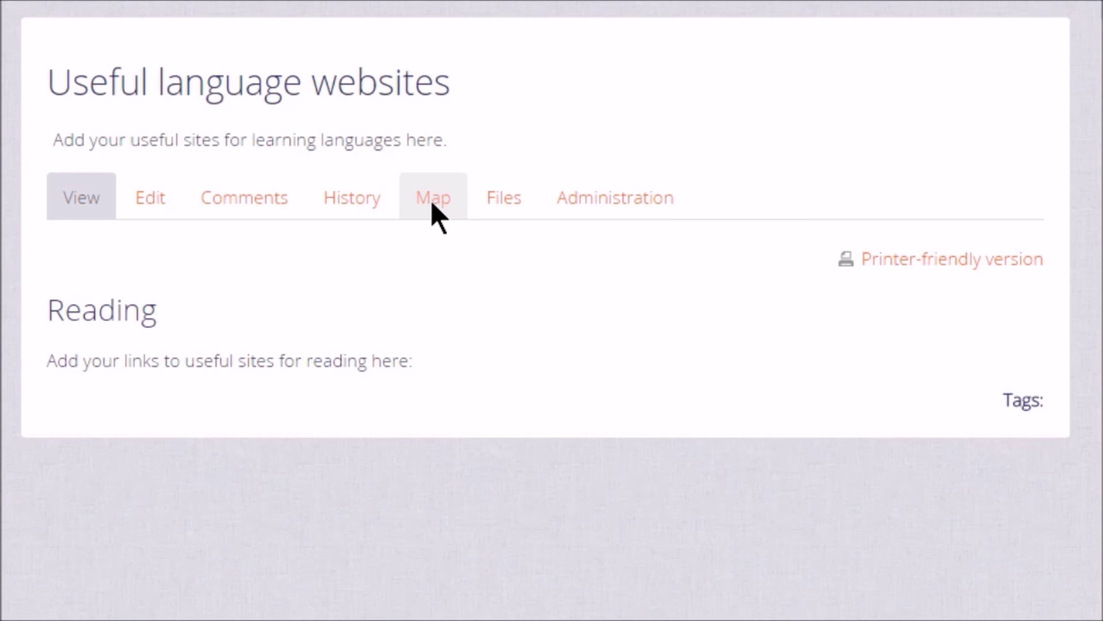
Examine the wiki's page map, version 1 in the Reading page's history, and the page's comments.
click(431, 203)
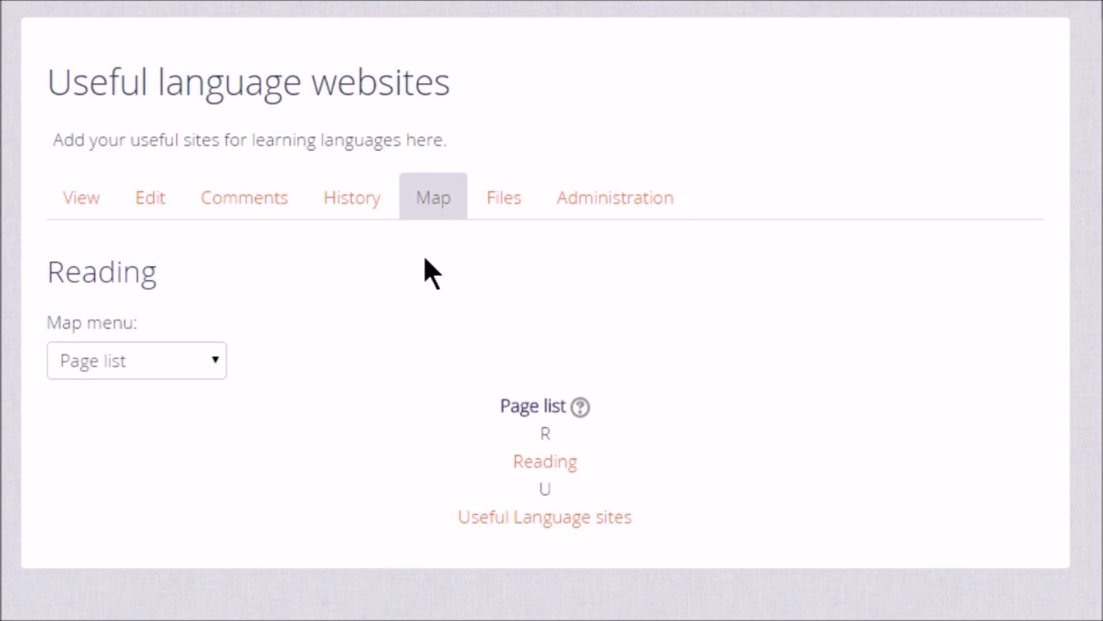
click(344, 201)
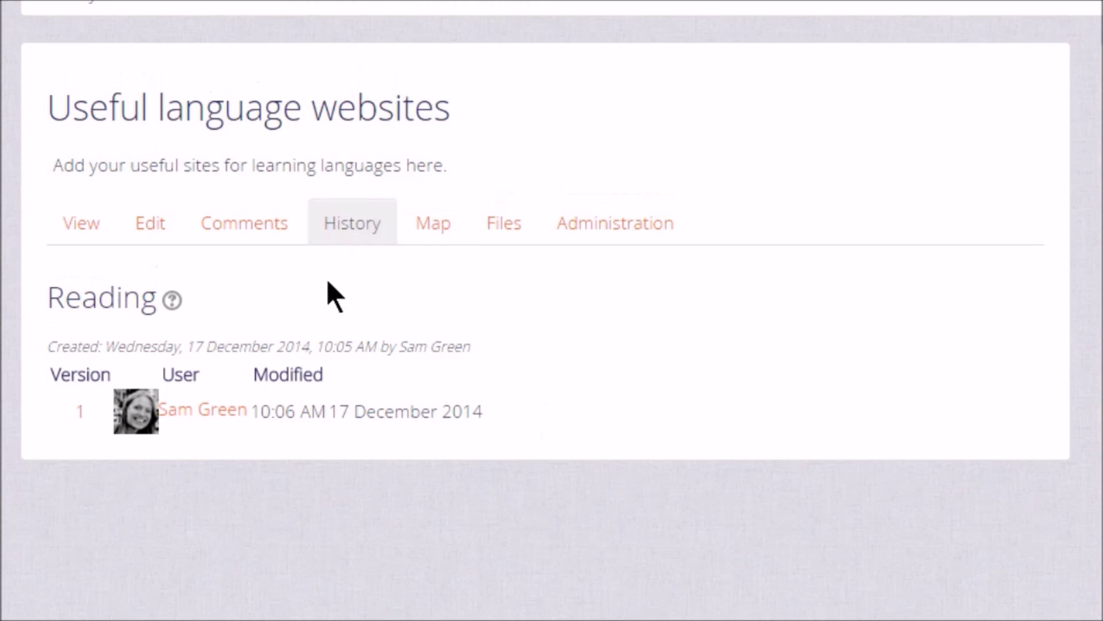
click(84, 417)
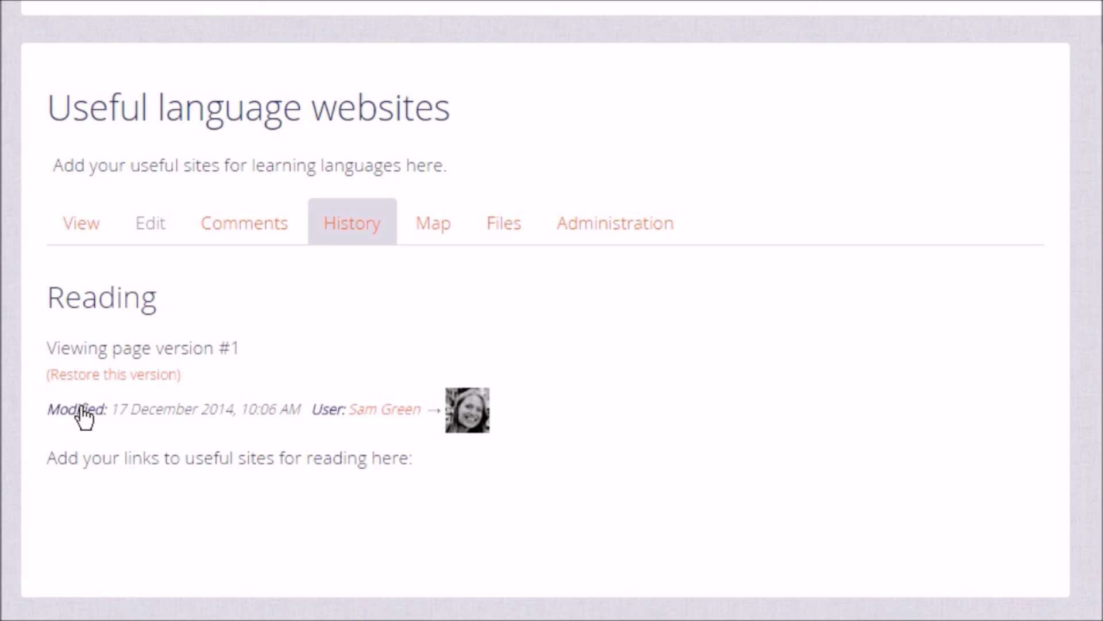
click(235, 227)
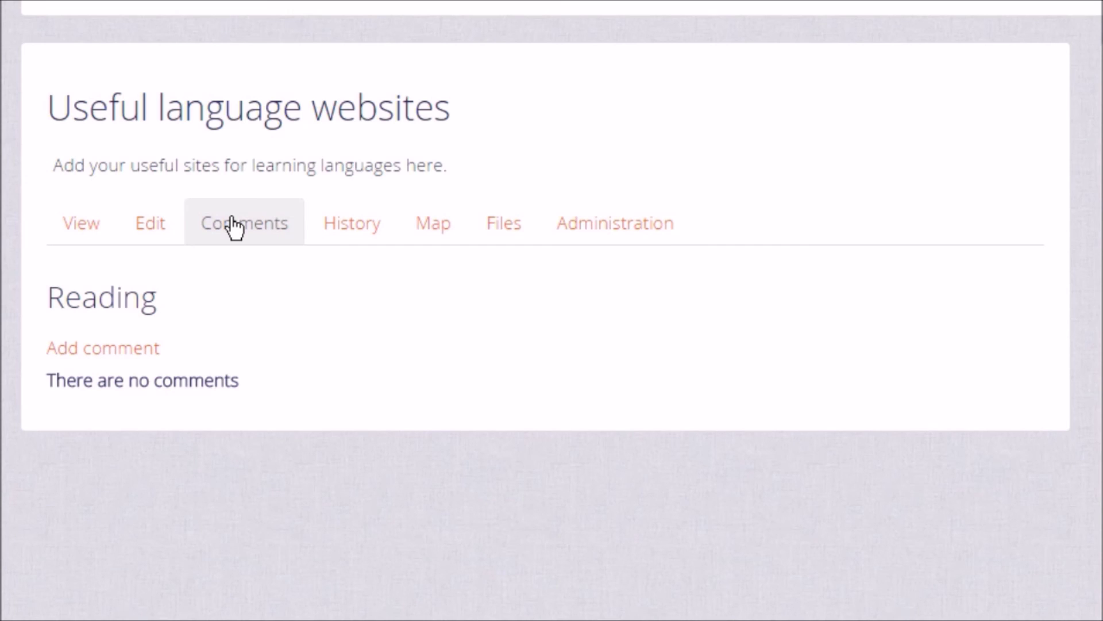